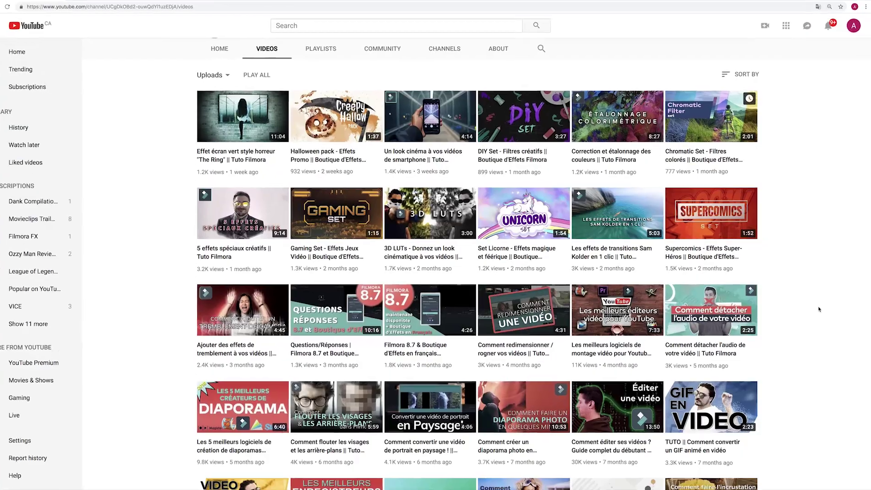
{"action": "scroll", "coordinate": [819, 305], "scroll_direction": "down", "scroll_amount": 5}
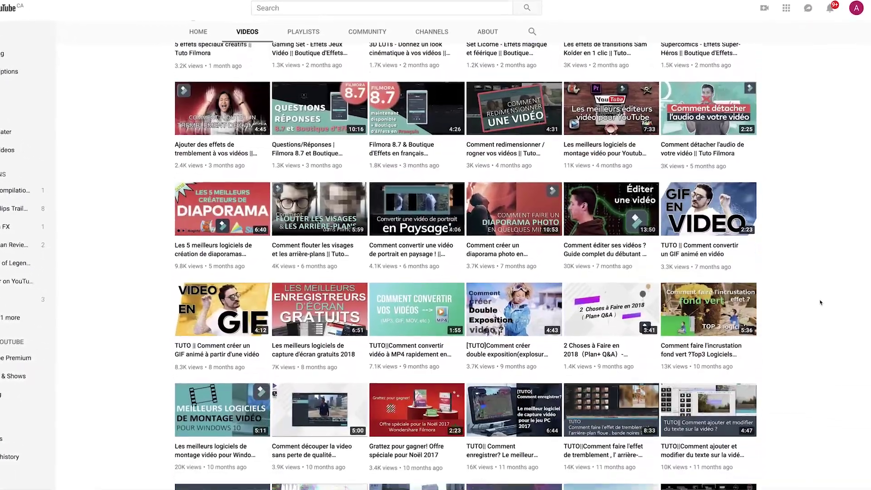
{"action": "scroll", "coordinate": [822, 297], "scroll_direction": "down", "scroll_amount": 4}
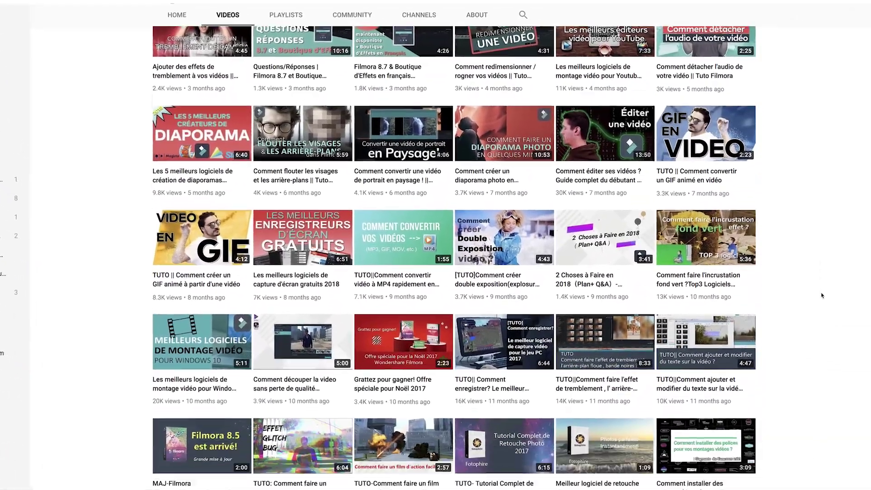
{"action": "scroll", "coordinate": [823, 288], "scroll_direction": "down", "scroll_amount": 4}
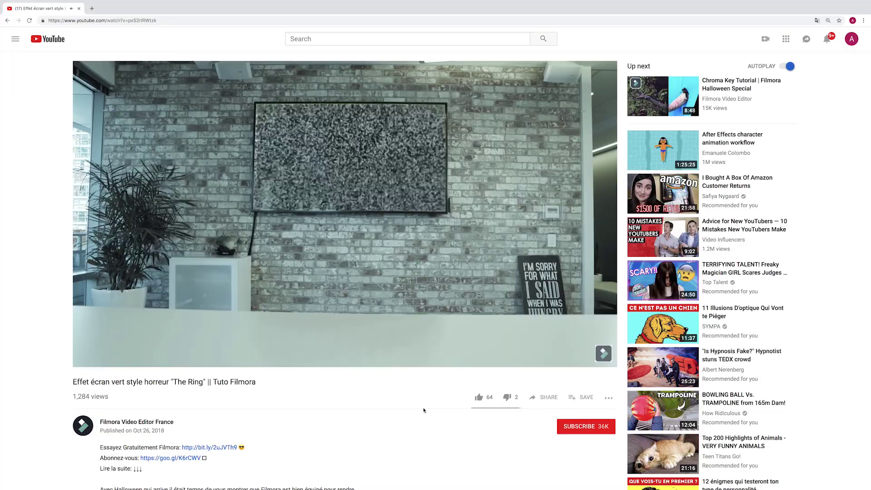
{"action": "scroll", "coordinate": [418, 411], "scroll_direction": "down", "scroll_amount": 3}
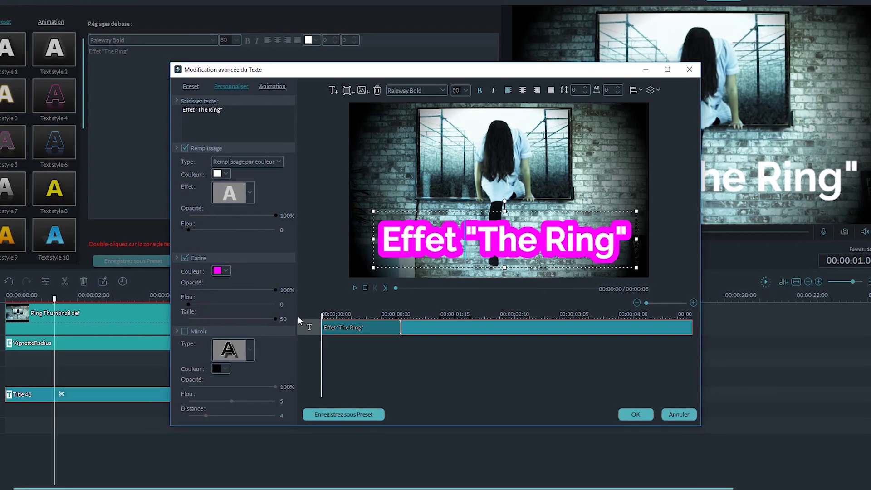
- Set the outline (Cadre) colour of the title Effet "The Ring" to red
{"action": "left_click", "coordinate": [216, 271]}
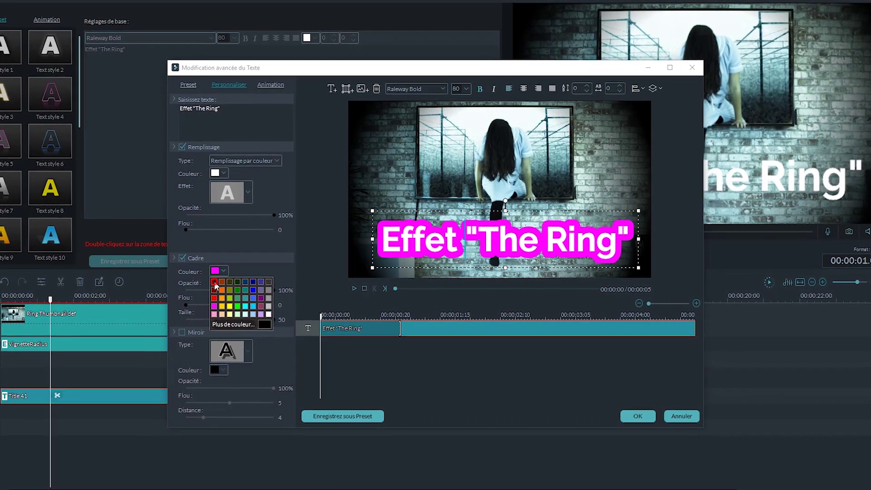
{"action": "left_click", "coordinate": [213, 282]}
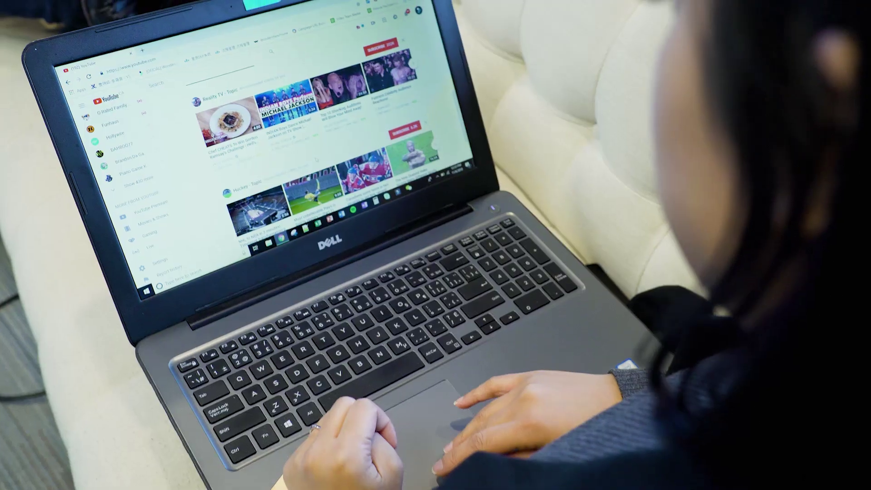
{"action": "scroll", "coordinate": [317, 150], "scroll_direction": "down", "scroll_amount": 5}
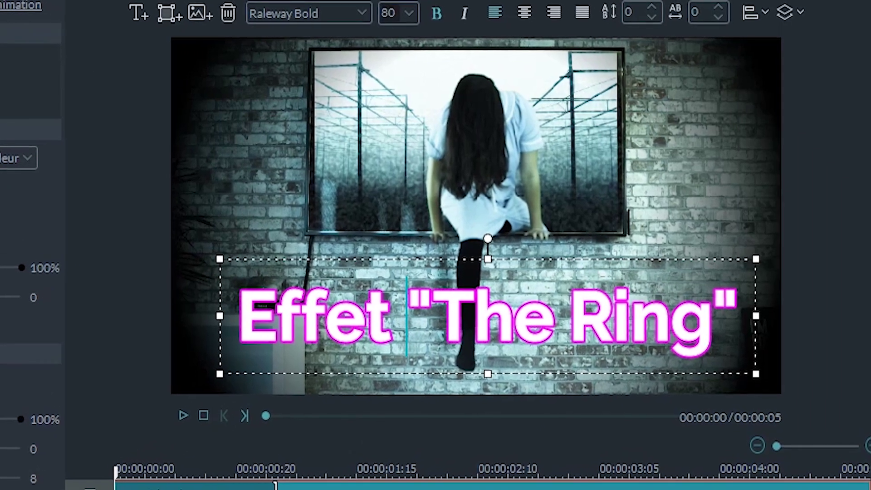
{"action": "left_click_drag", "start_coordinate": [0, 478], "coordinate": [42, 461]}
{"action": "left_click", "coordinate": [1, 388]}
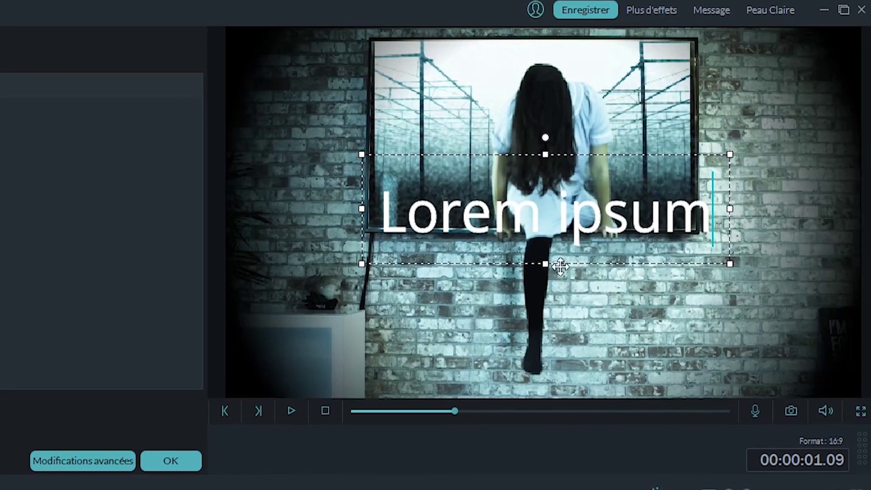
- Move the Lorem ipsum title down below the TV and replace its text with Effet "The Ring"
{"action": "left_click_drag", "start_coordinate": [559, 262], "coordinate": [540, 363]}
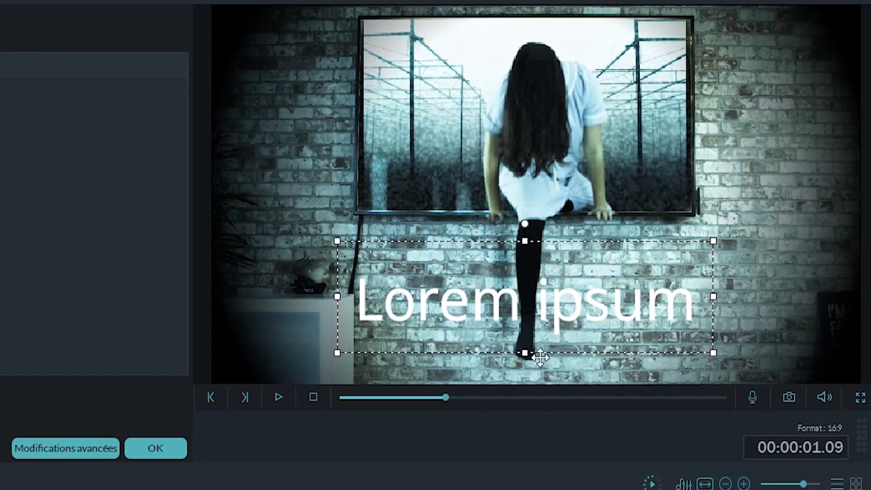
{"action": "left_click", "coordinate": [618, 323]}
{"action": "key", "text": "ctrl+a"}
{"action": "type", "text": "Effet \"The Ring"}
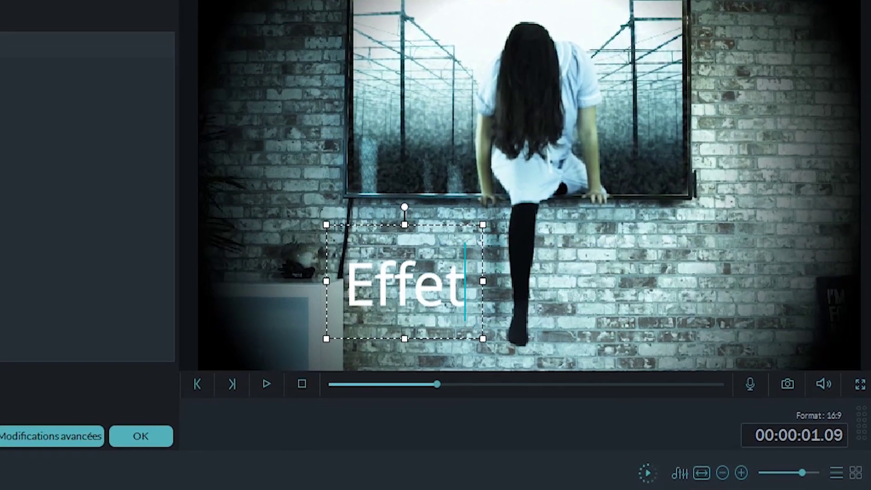
{"action": "type", "text": "\""}
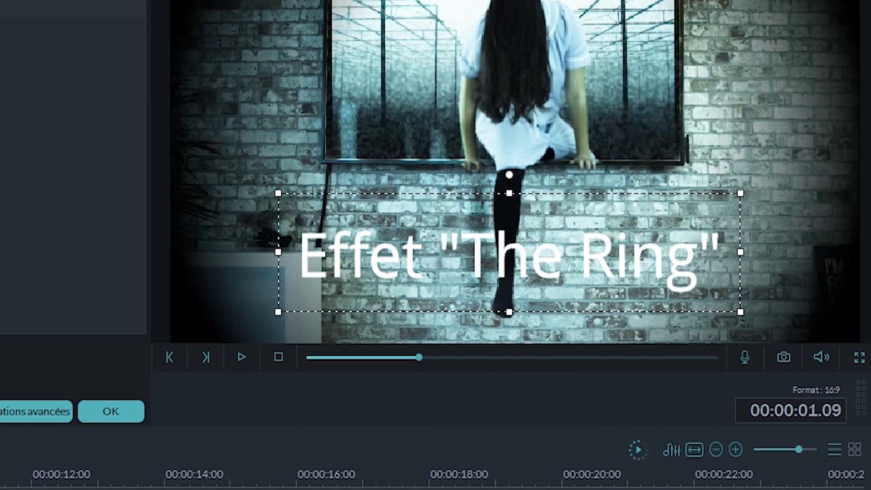
{"action": "key", "text": "ctrl+a"}
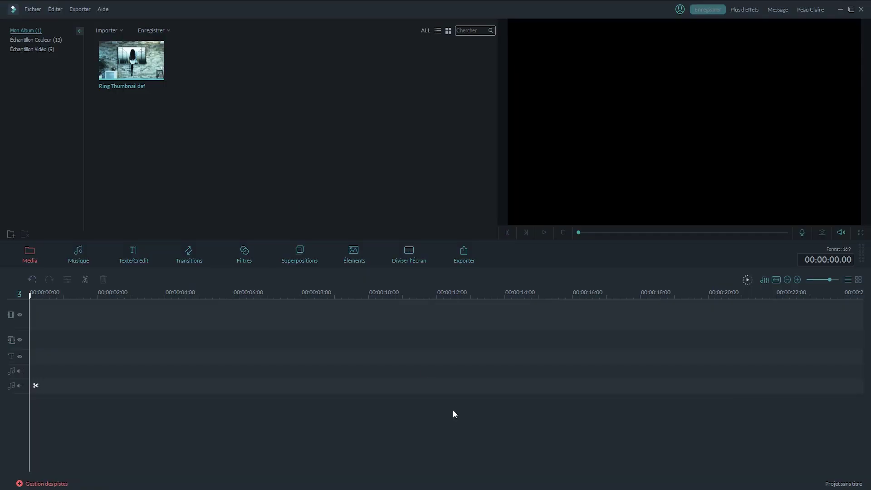
- Place the Ring Thumbnail def image on the video track and crop it at 16:9 to about 1612 × 907 around the TV
{"action": "left_click", "coordinate": [132, 61]}
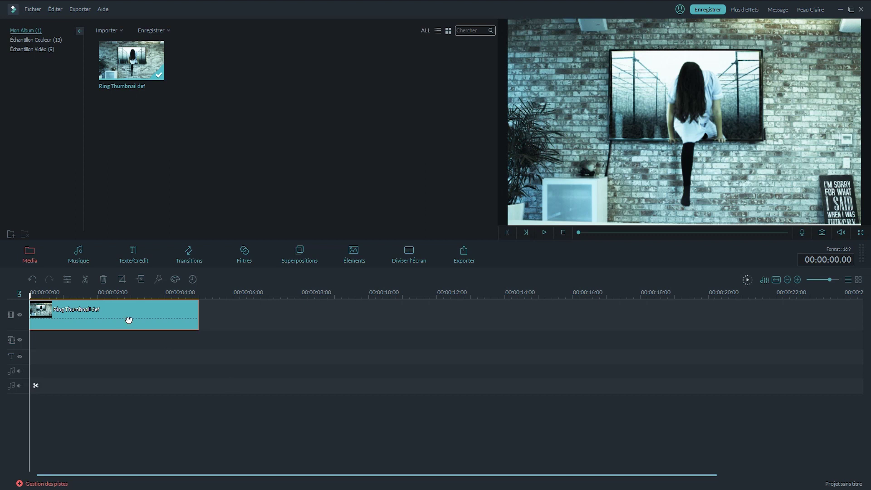
{"action": "left_click", "coordinate": [121, 280]}
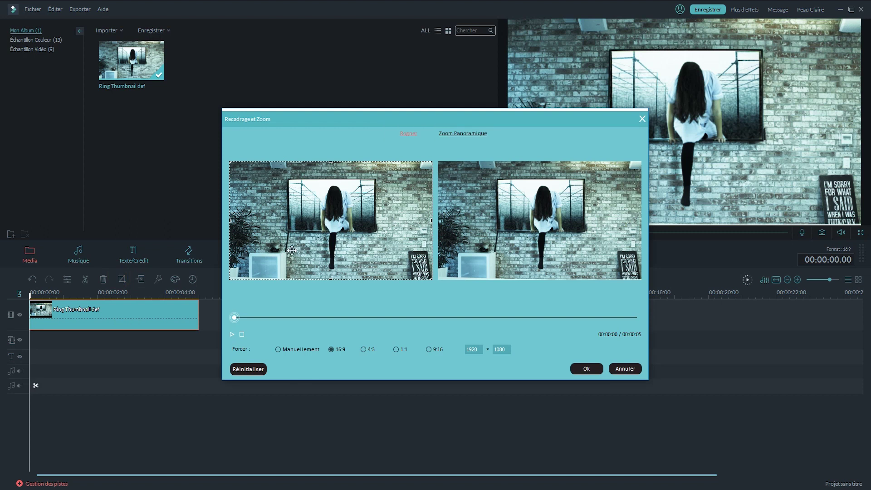
{"action": "left_click_drag", "start_coordinate": [230, 279], "coordinate": [246, 270]}
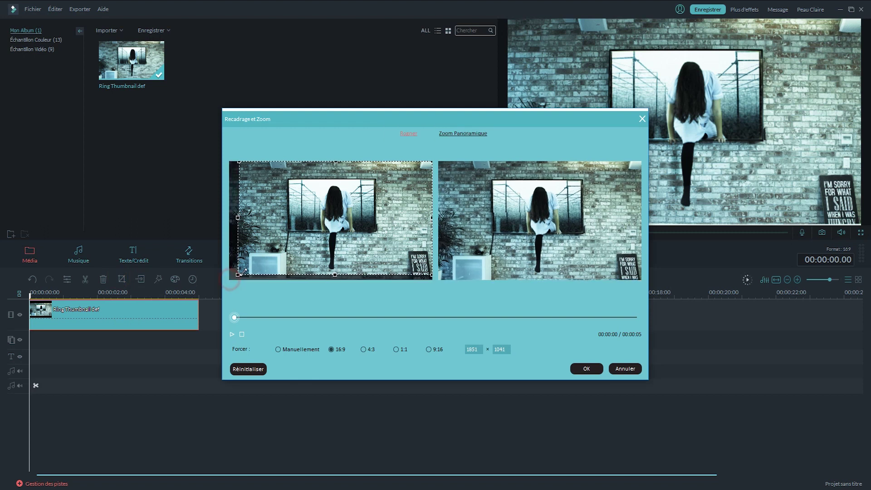
{"action": "left_click_drag", "start_coordinate": [301, 247], "coordinate": [298, 252]}
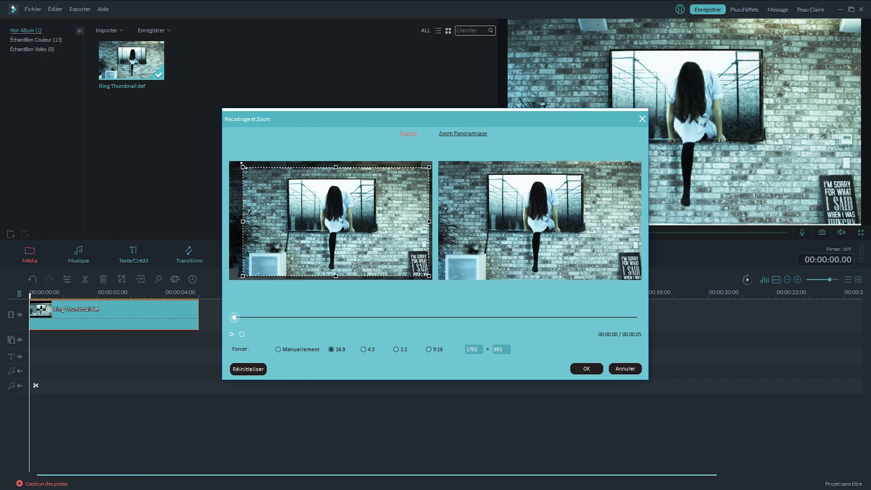
{"action": "left_click_drag", "start_coordinate": [243, 167], "coordinate": [248, 170]}
{"action": "left_click_drag", "start_coordinate": [362, 259], "coordinate": [358, 262]}
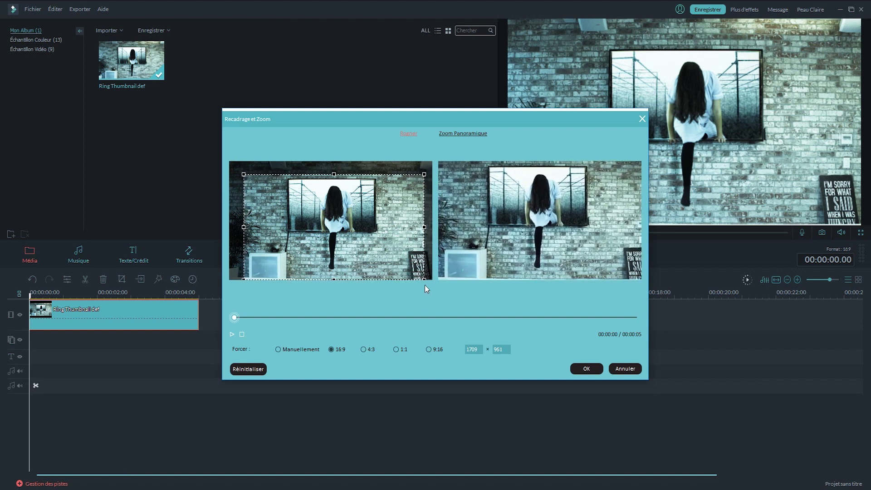
{"action": "left_click_drag", "start_coordinate": [422, 278], "coordinate": [419, 275]}
{"action": "left_click_drag", "start_coordinate": [245, 278], "coordinate": [248, 275]}
{"action": "left_click_drag", "start_coordinate": [374, 243], "coordinate": [376, 244]}
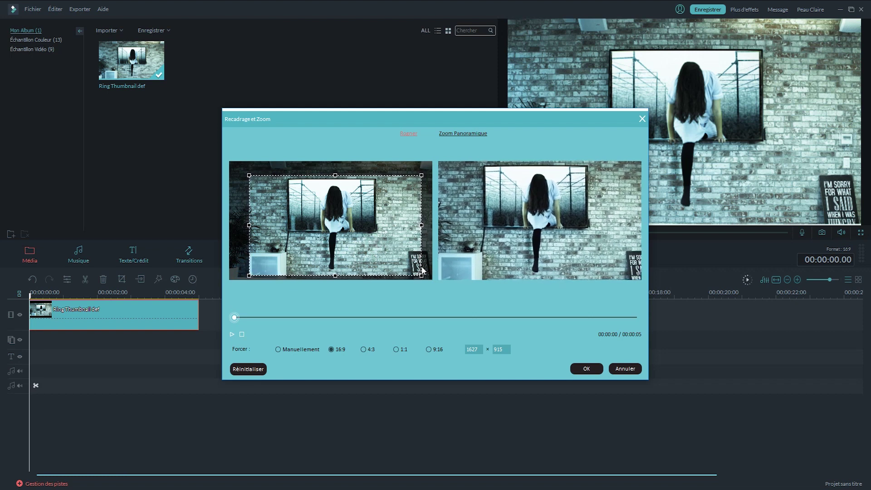
{"action": "left_click_drag", "start_coordinate": [420, 274], "coordinate": [404, 258]}
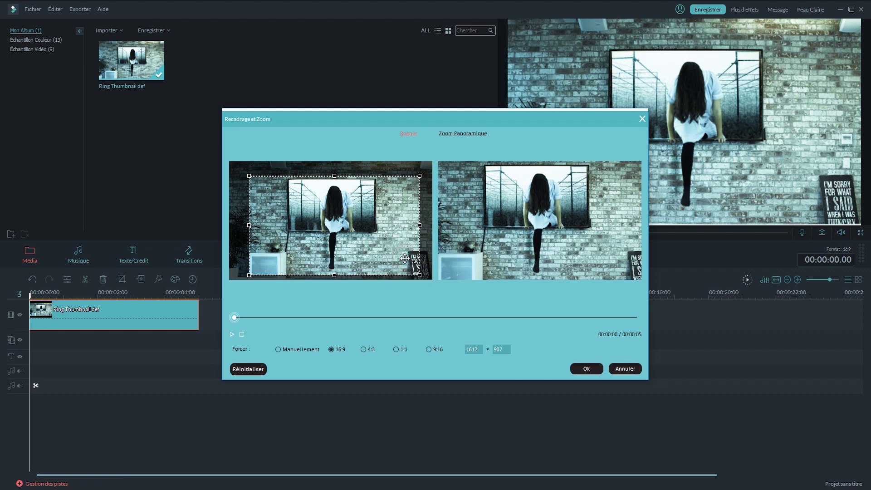
{"action": "left_click", "coordinate": [585, 368]}
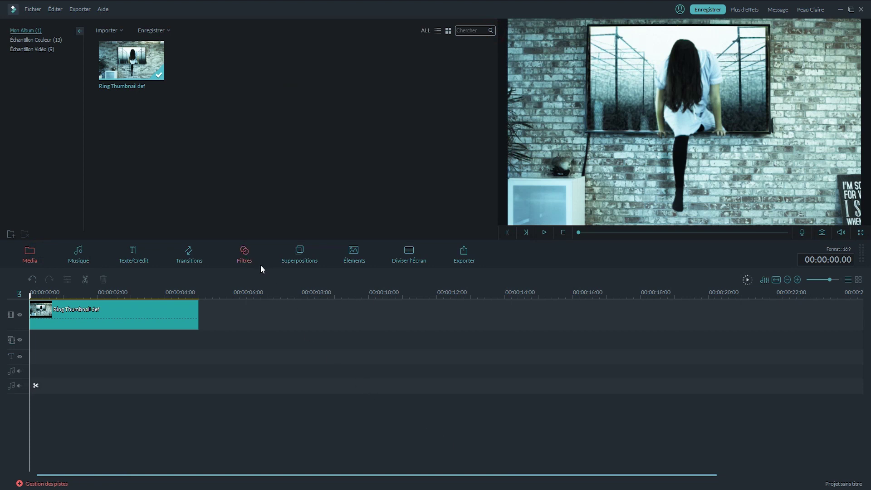
- Search the filters for "vig" and apply VignetteRadius on the track below the image clip
{"action": "left_click", "coordinate": [245, 255]}
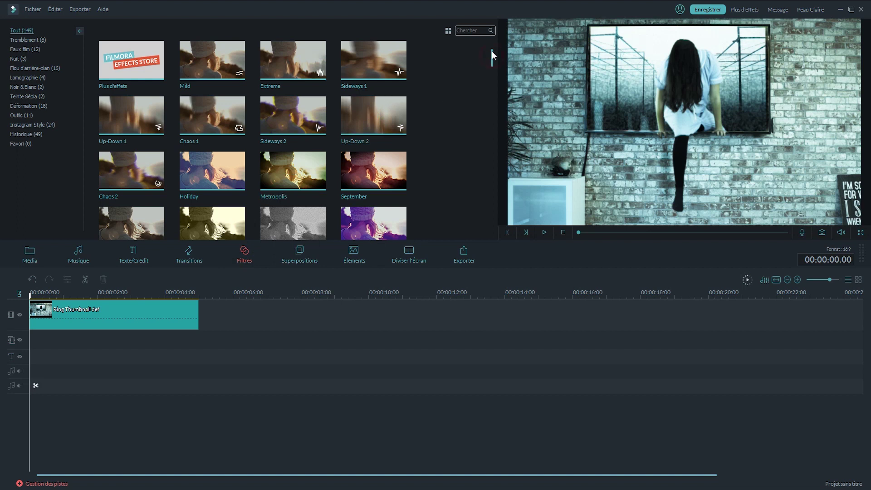
{"action": "left_click", "coordinate": [469, 30]}
{"action": "type", "text": "vig"}
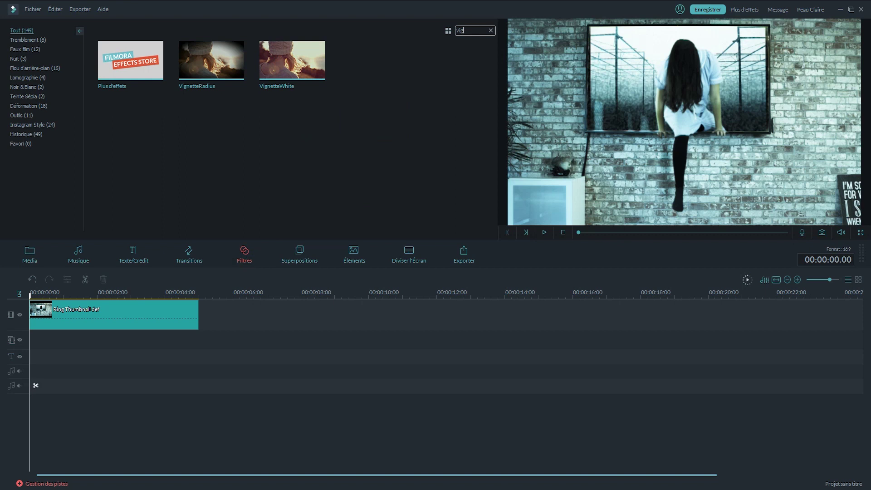
{"action": "left_click_drag", "start_coordinate": [229, 74], "coordinate": [31, 336]}
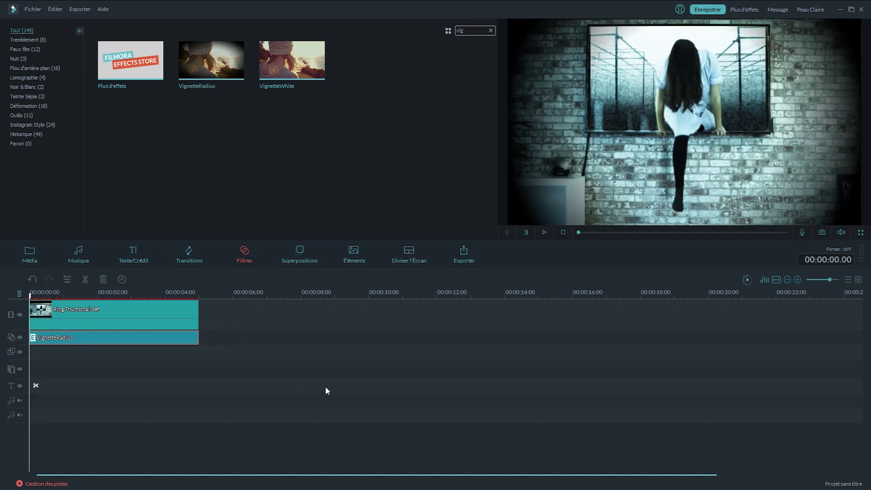
{"action": "left_click", "coordinate": [372, 386]}
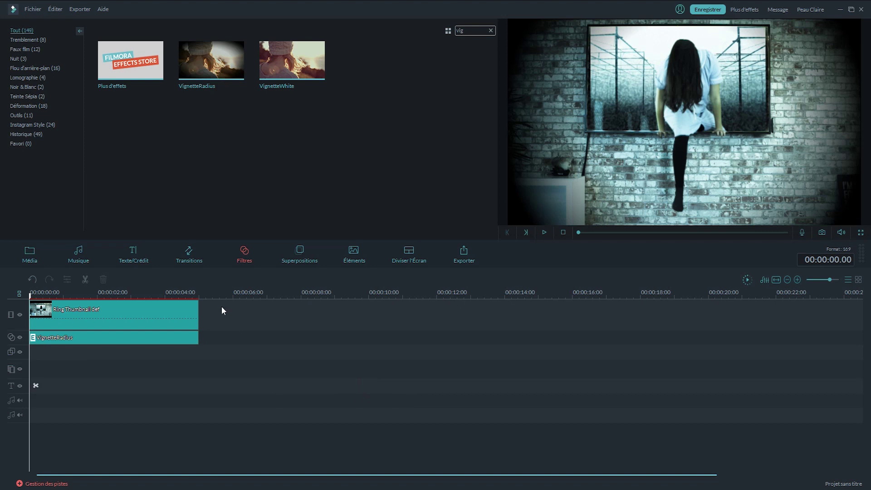
- Add Title 41 from the Titres category to the start of the text track
{"action": "left_click", "coordinate": [136, 251]}
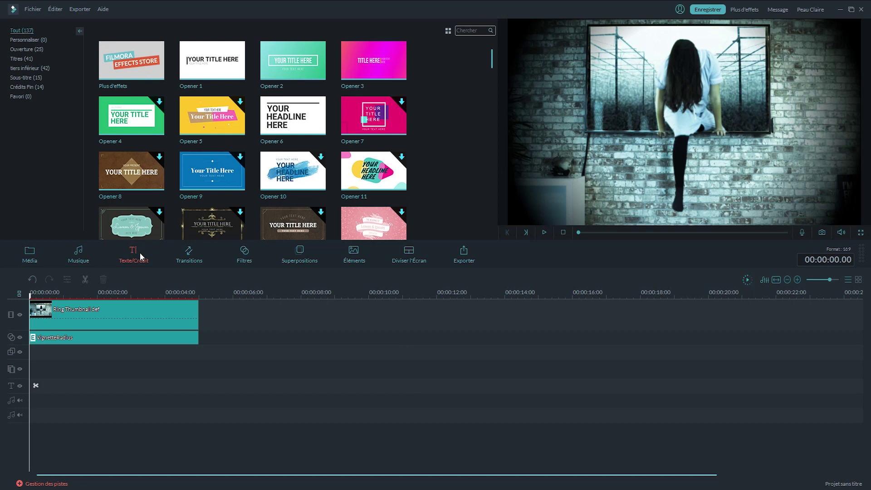
{"action": "left_click", "coordinate": [24, 59]}
{"action": "left_click_drag", "start_coordinate": [491, 83], "coordinate": [467, 240]}
{"action": "left_click_drag", "start_coordinate": [153, 220], "coordinate": [32, 376]}
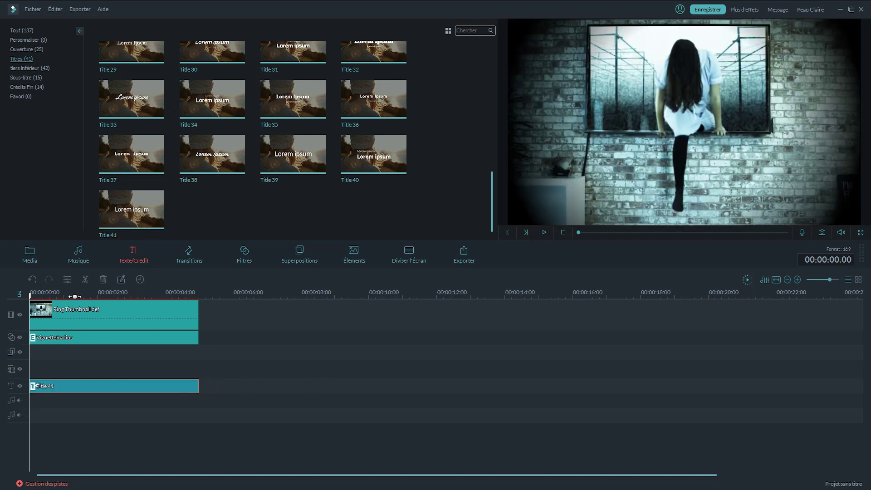
- Open the title for editing with the playhead at 00:00:01.09 and move it down onto the wall below the TV
{"action": "left_click", "coordinate": [75, 293]}
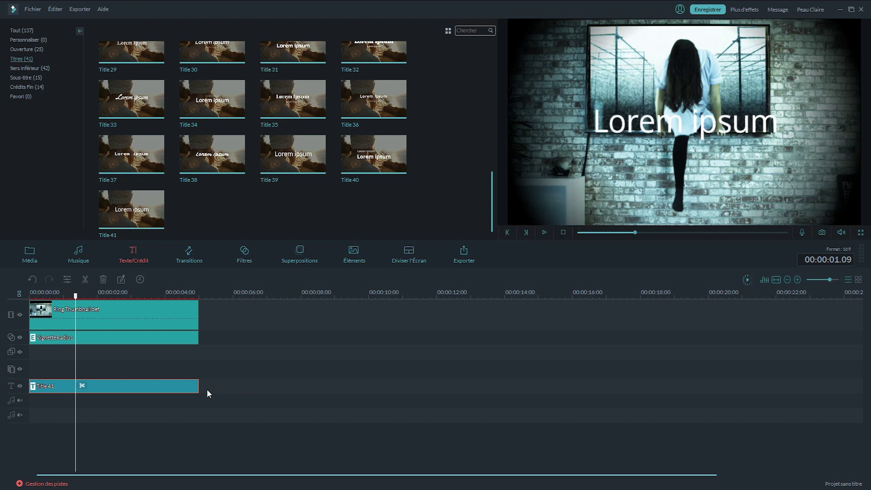
{"action": "double_click", "coordinate": [185, 387]}
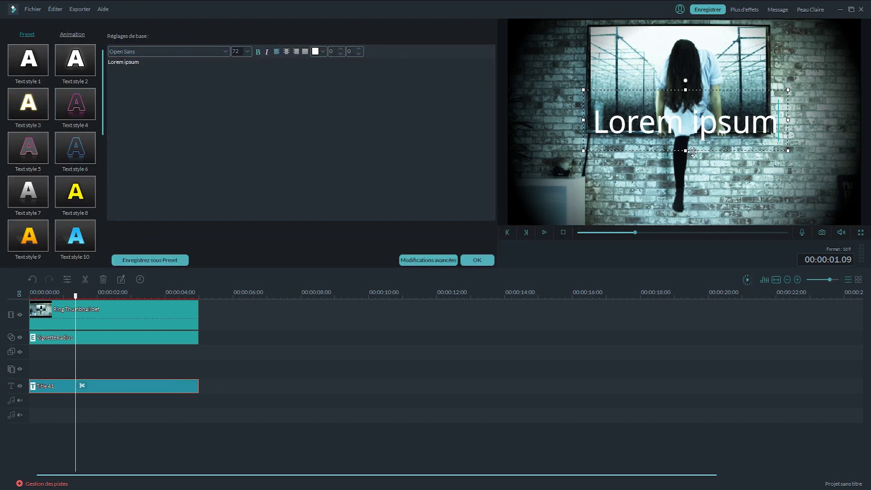
{"action": "left_click_drag", "start_coordinate": [691, 157], "coordinate": [685, 210]}
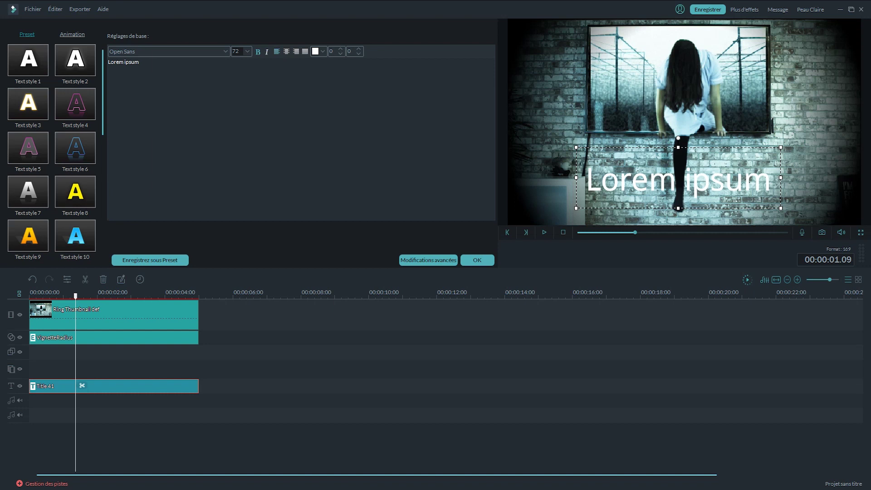
- Replace the title text with Effet "The Ring" and shift the text box slightly left to centre it under the TV
{"action": "left_click", "coordinate": [625, 398]}
{"action": "left_click", "coordinate": [727, 187]}
{"action": "left_click", "coordinate": [313, 112]}
{"action": "type", "text": "Effet"}
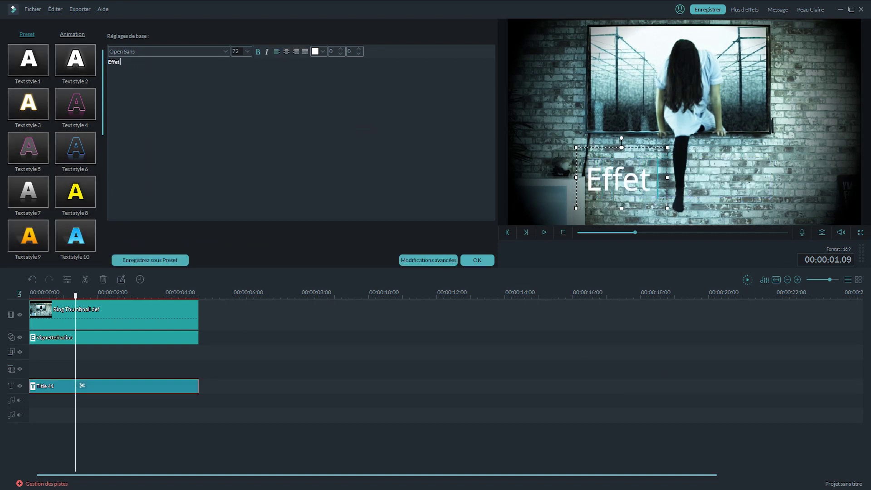
{"action": "type", "text": " \"The Ring"}
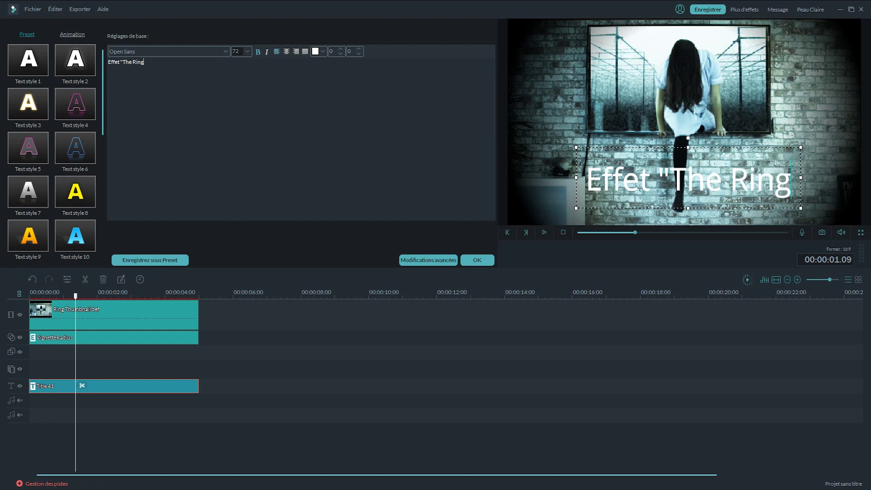
{"action": "type", "text": "\""}
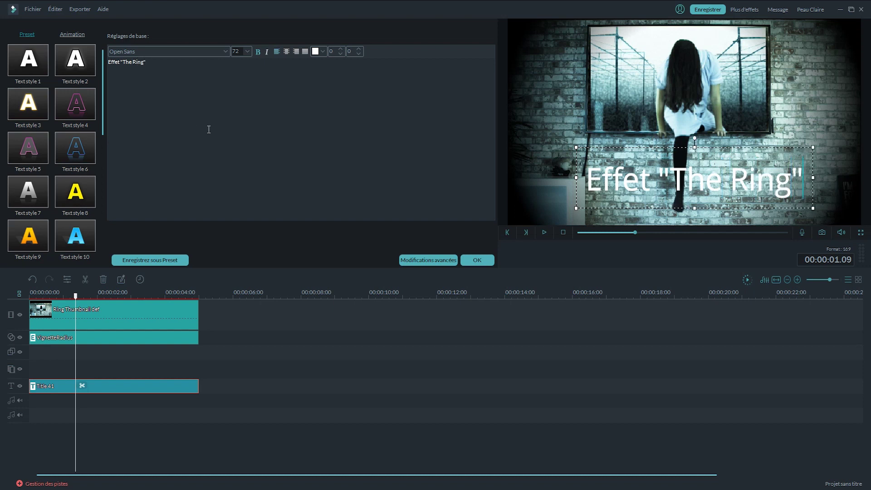
{"action": "left_click_drag", "start_coordinate": [718, 210], "coordinate": [703, 210]}
- Change the font of the whole title text to Raleway Bold
{"action": "left_click", "coordinate": [737, 182]}
{"action": "left_click_drag", "start_coordinate": [782, 181], "coordinate": [104, 80]}
{"action": "left_click", "coordinate": [225, 52]}
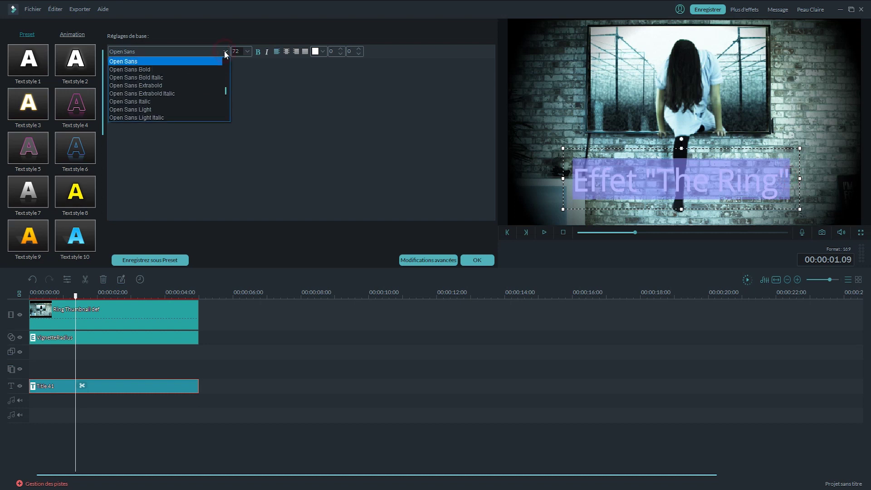
{"action": "key", "text": "r"}
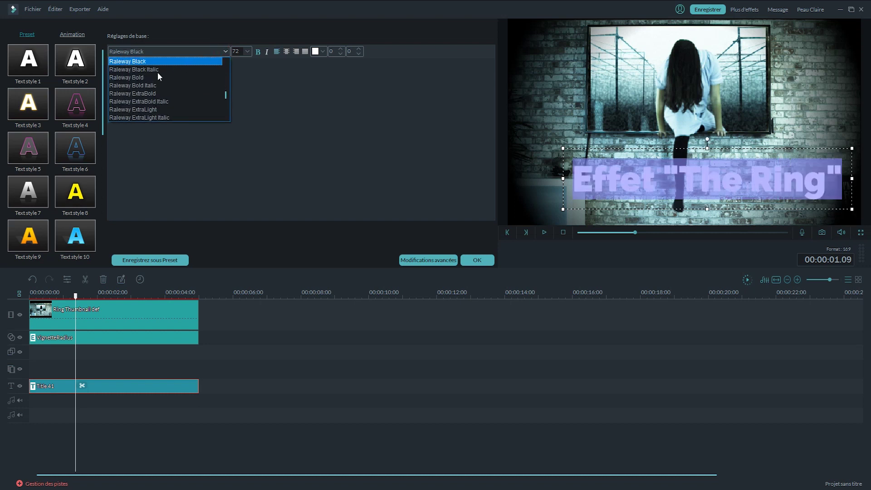
{"action": "left_click", "coordinate": [151, 75]}
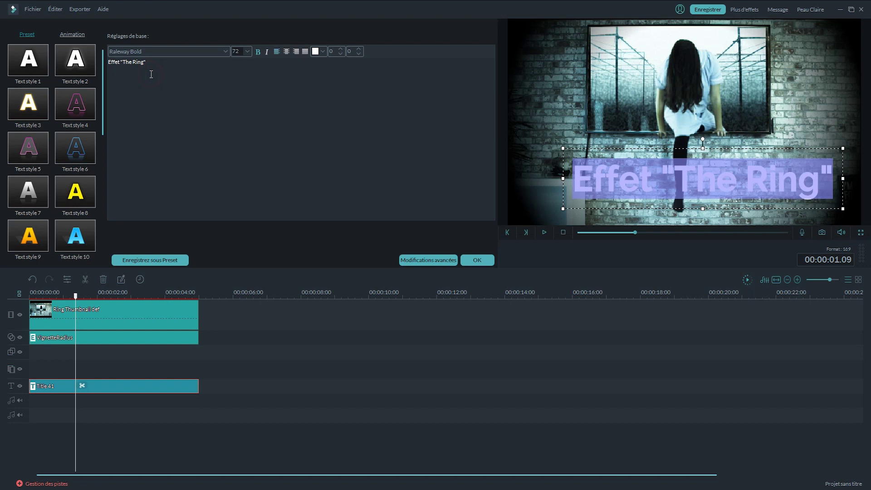
- Set the font size of the whole title to 80 and shift the text box slightly left to centre it under the TV
{"action": "left_click", "coordinate": [718, 207]}
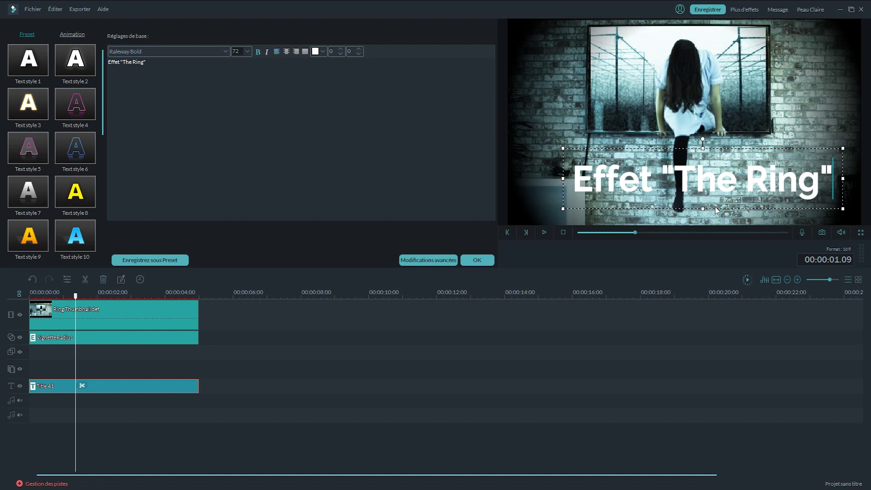
{"action": "left_click_drag", "start_coordinate": [715, 208], "coordinate": [707, 210]}
{"action": "left_click_drag", "start_coordinate": [827, 181], "coordinate": [523, 184]}
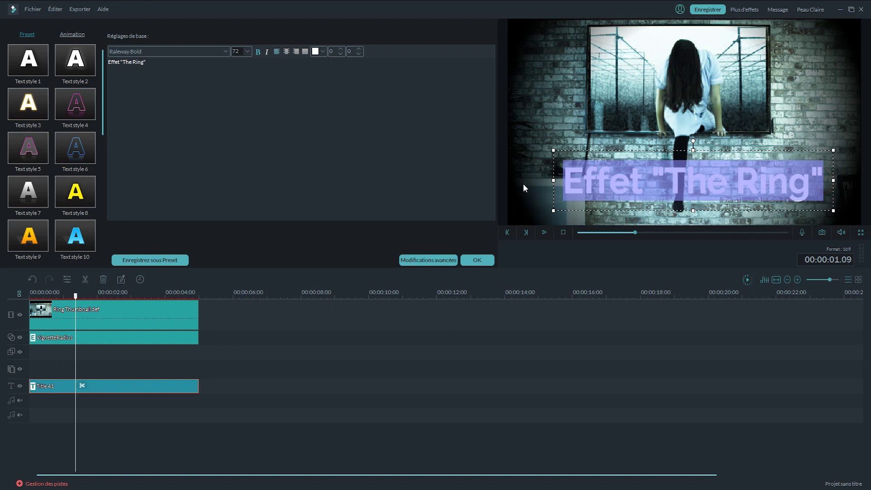
{"action": "left_click", "coordinate": [248, 53]}
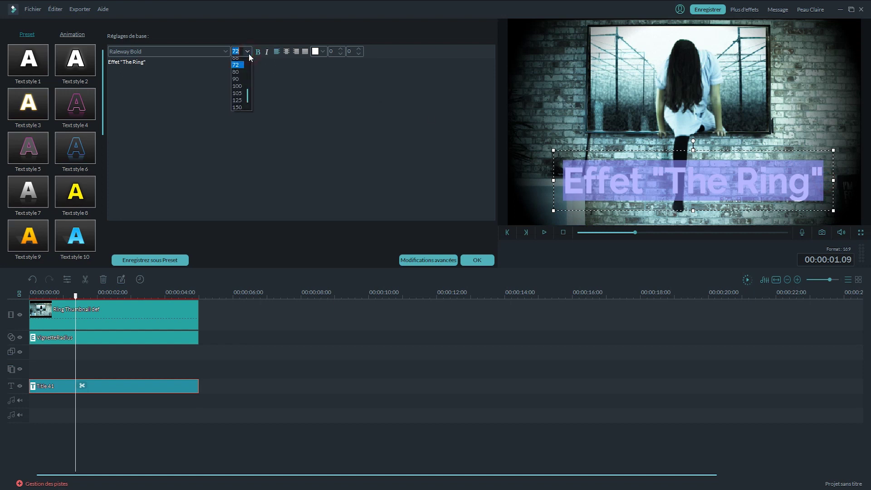
{"action": "left_click", "coordinate": [236, 76]}
{"action": "left_click_drag", "start_coordinate": [767, 217], "coordinate": [749, 215]}
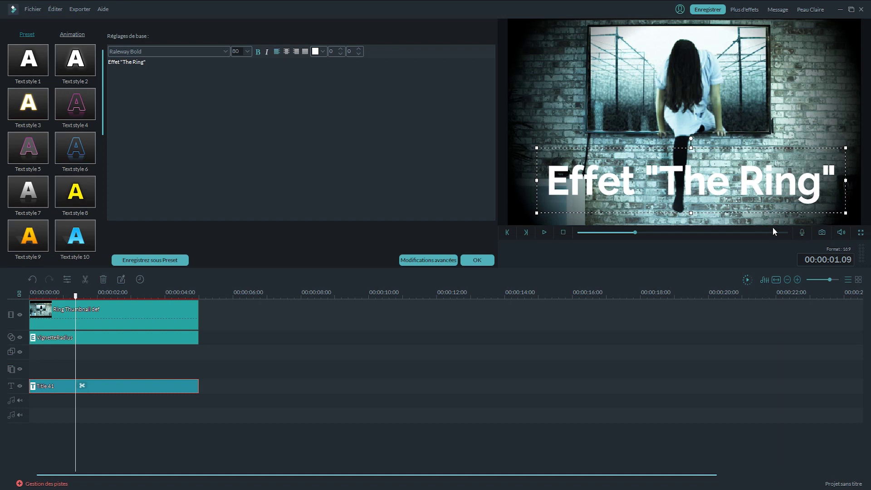
- In the advanced text editor, add a black border (Cadre) of size 25 around the title text
{"action": "left_click", "coordinate": [420, 260]}
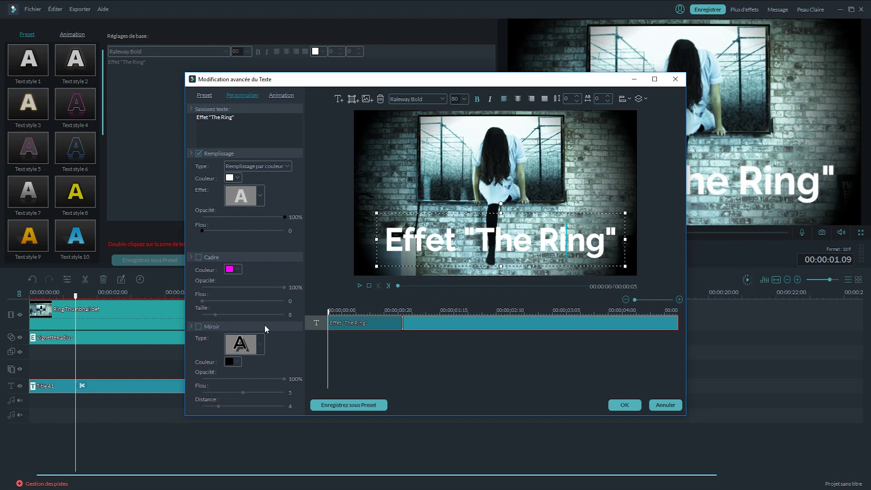
{"action": "left_click", "coordinate": [202, 258]}
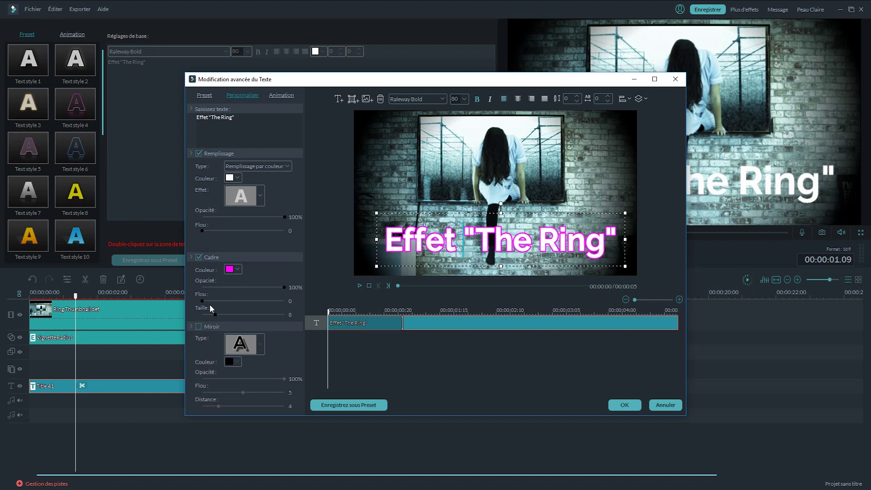
{"action": "left_click_drag", "start_coordinate": [216, 314], "coordinate": [298, 314]}
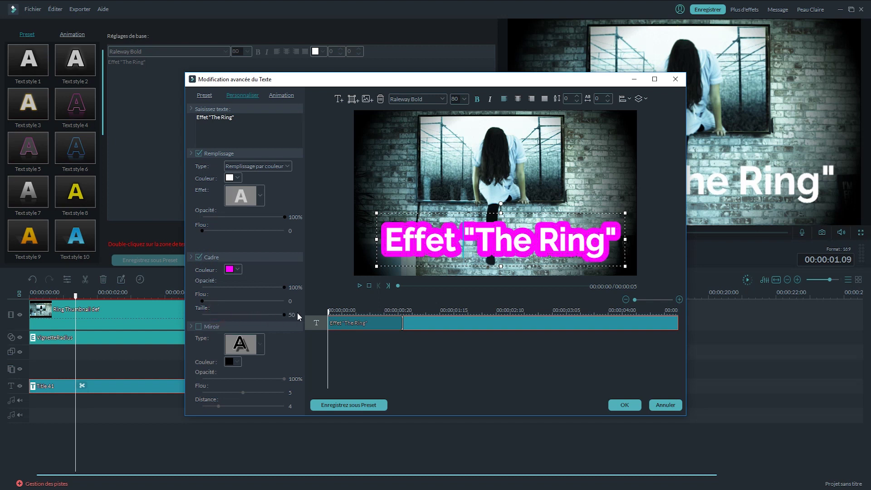
{"action": "left_click", "coordinate": [240, 271]}
{"action": "left_click", "coordinate": [228, 280]}
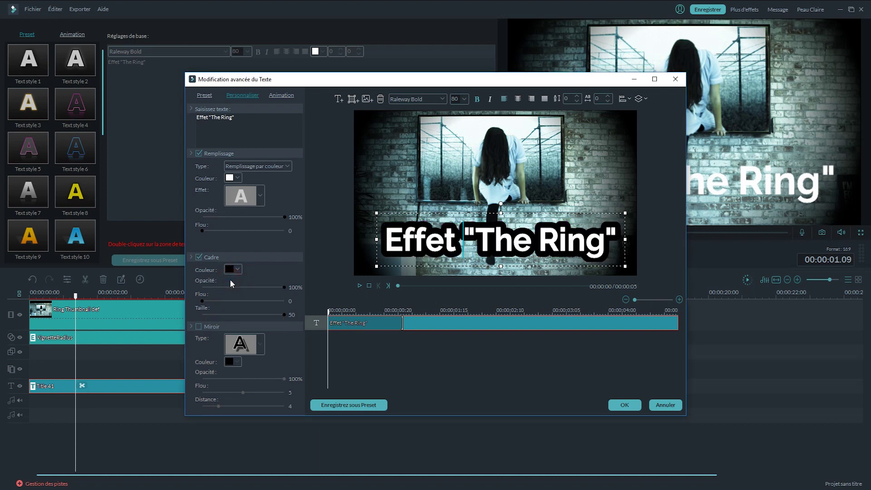
{"action": "left_click_drag", "start_coordinate": [265, 315], "coordinate": [240, 314]}
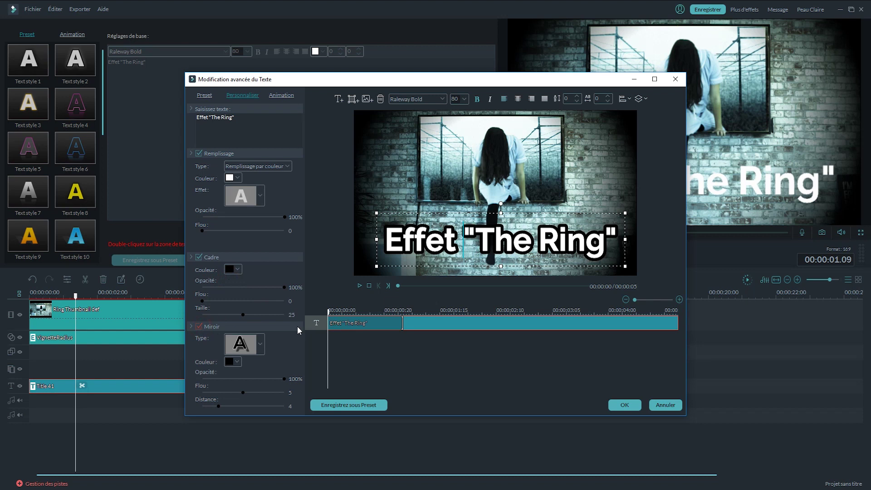
- Apply the Miroir shadow to the title with blur 5 and distance 9, hiding the border while adjusting it
{"action": "left_click_drag", "start_coordinate": [233, 405], "coordinate": [263, 391]}
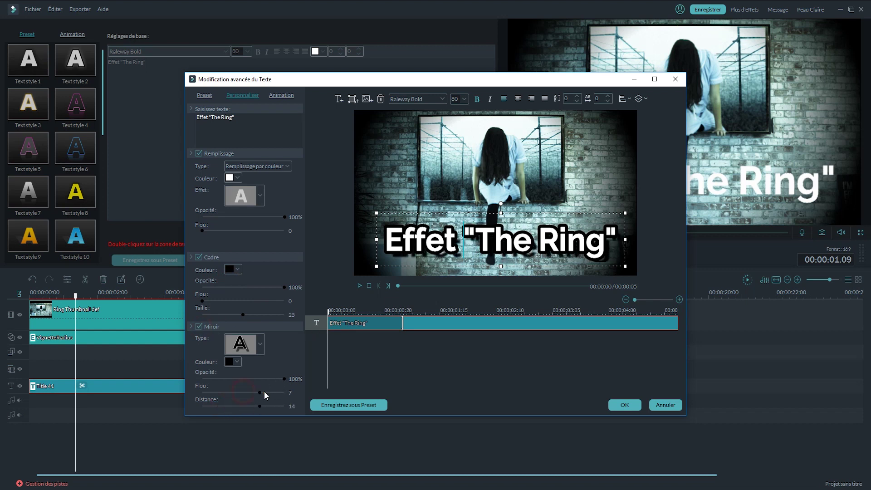
{"action": "left_click", "coordinate": [255, 405]}
{"action": "left_click_drag", "start_coordinate": [260, 406], "coordinate": [264, 408]}
{"action": "left_click", "coordinate": [199, 257]}
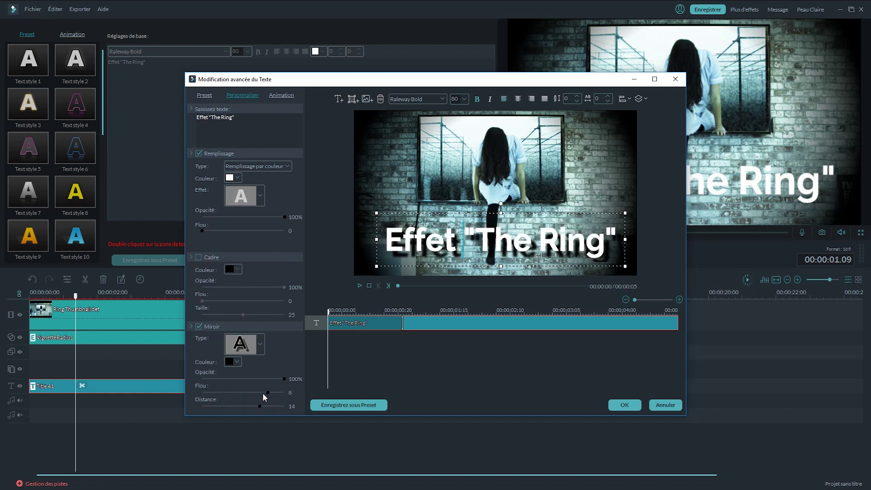
{"action": "left_click_drag", "start_coordinate": [258, 406], "coordinate": [236, 393]}
{"action": "left_click_drag", "start_coordinate": [235, 405], "coordinate": [238, 406]}
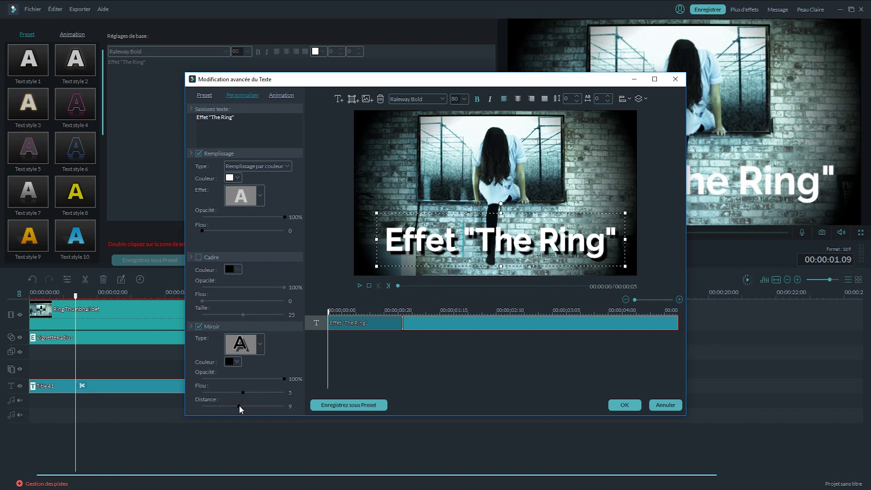
- Re-enable the title's border, reduce its size to 18, and accept the advanced text settings
{"action": "left_click", "coordinate": [199, 258]}
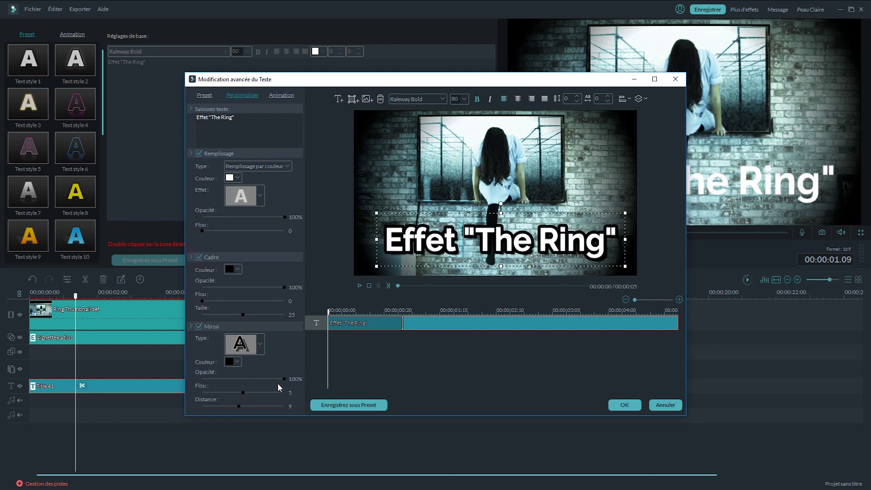
{"action": "left_click_drag", "start_coordinate": [241, 315], "coordinate": [233, 314]}
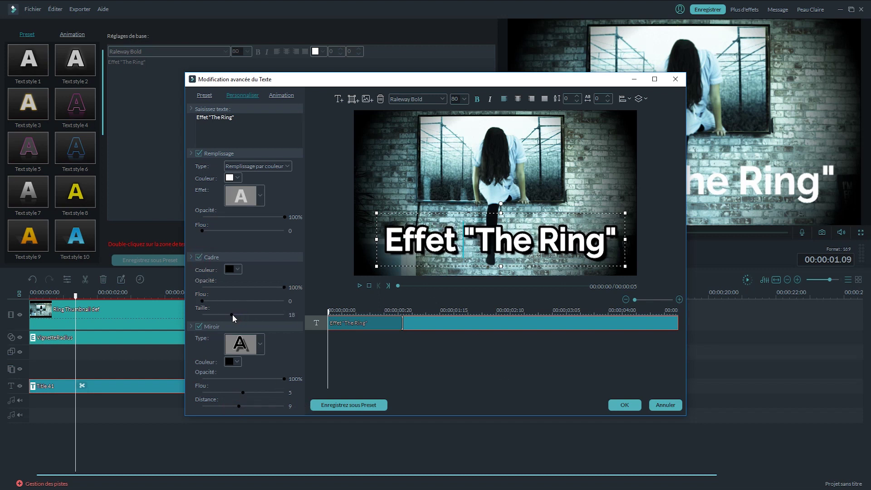
{"action": "left_click", "coordinate": [650, 406]}
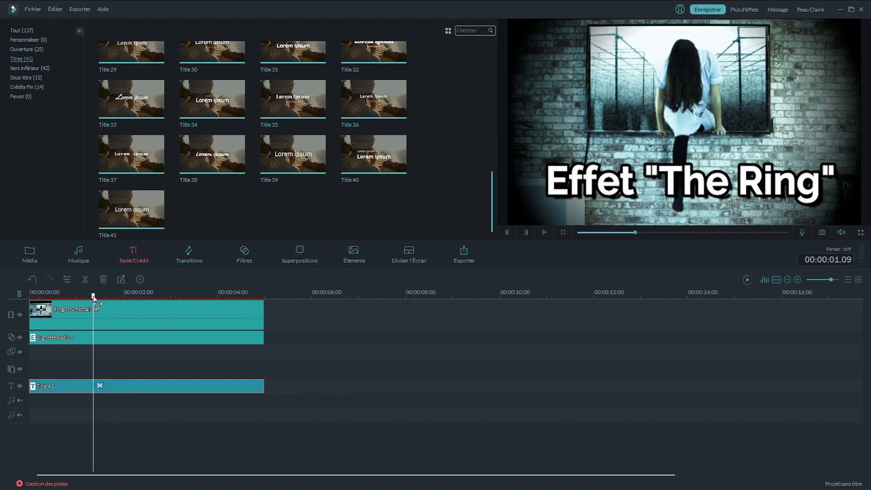
- Capture a snapshot of the frame at 00:00:00.00 and delete that snapshot from the media library
{"action": "left_click_drag", "start_coordinate": [94, 295], "coordinate": [30, 296]}
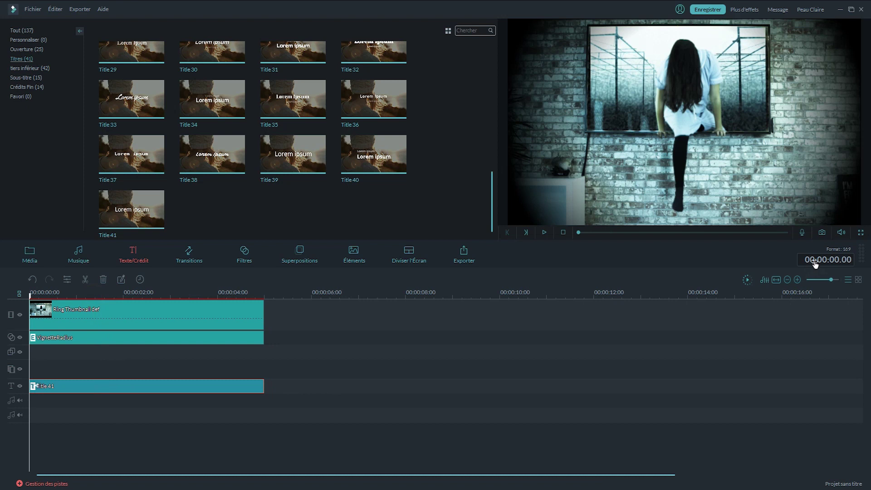
{"action": "left_click", "coordinate": [822, 232]}
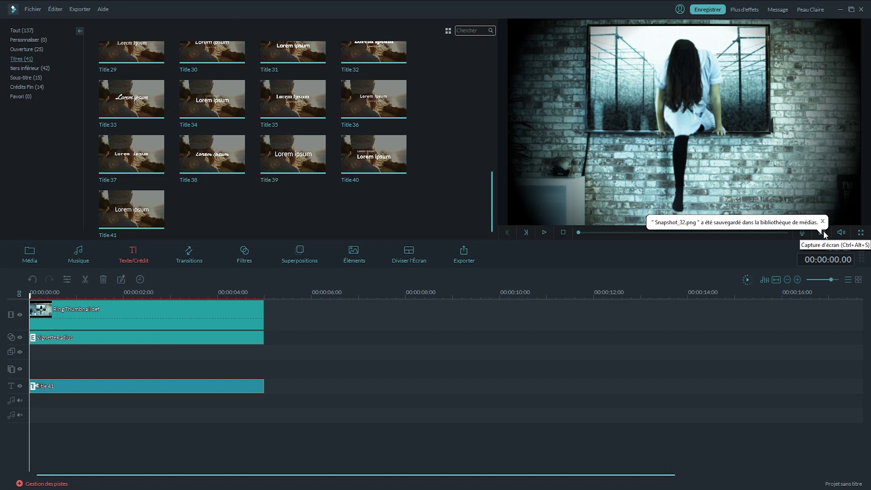
{"action": "left_click", "coordinate": [30, 256]}
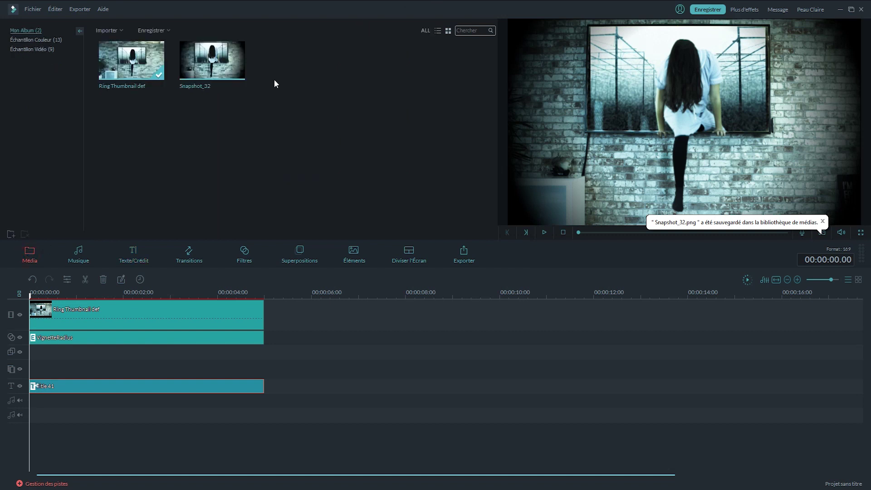
{"action": "left_click", "coordinate": [231, 77]}
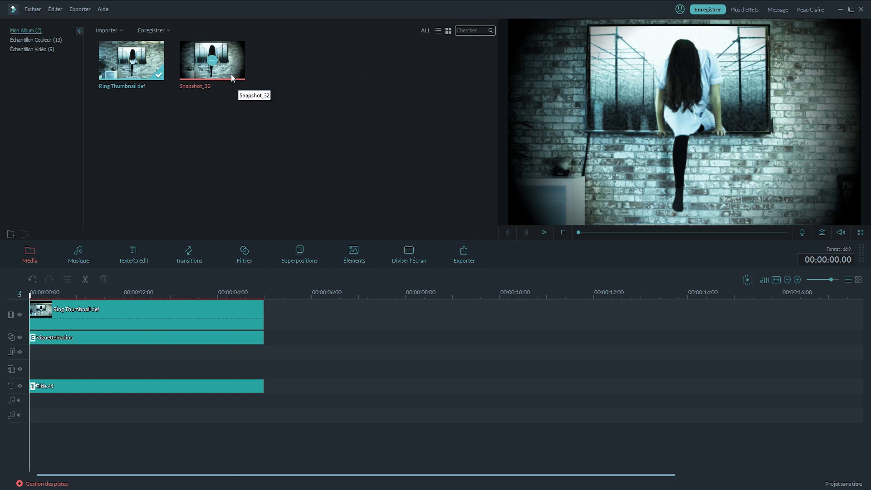
{"action": "right_click", "coordinate": [231, 75]}
{"action": "left_click", "coordinate": [274, 149]}
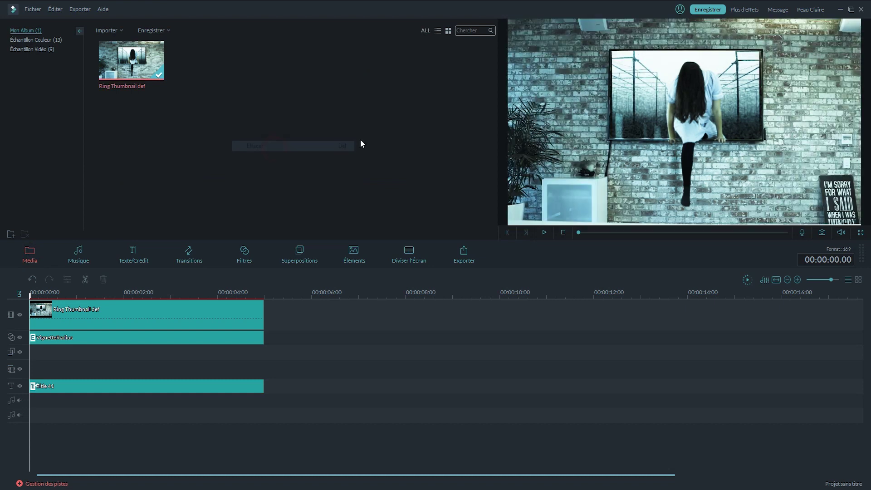
- Capture a snapshot of the titled frame at 00:00:02.00 and view its properties to find the file location
{"action": "left_click", "coordinate": [125, 293]}
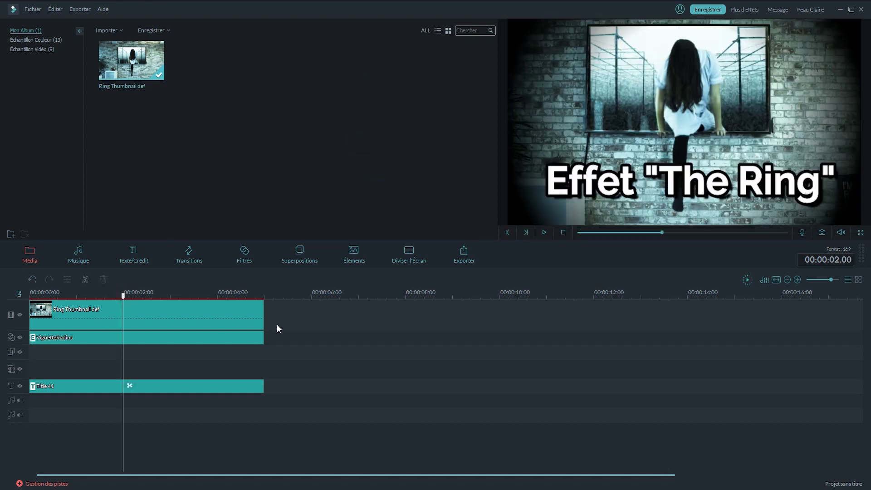
{"action": "left_click", "coordinate": [822, 231]}
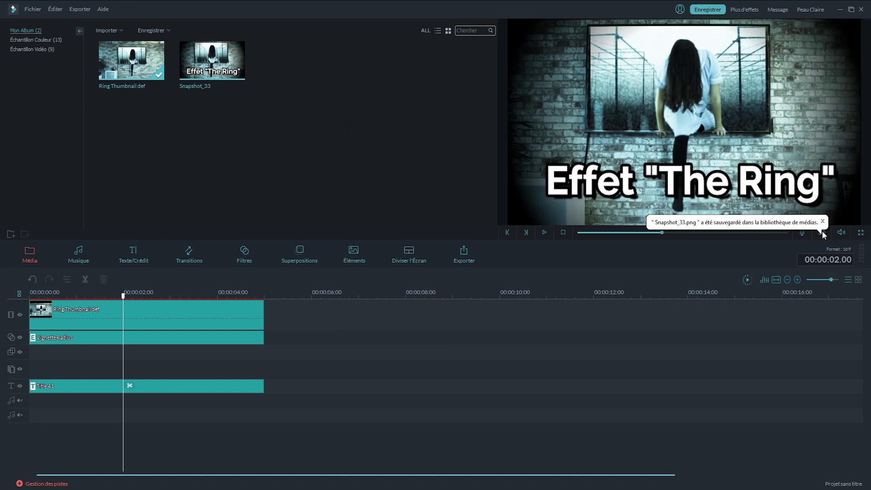
{"action": "right_click", "coordinate": [233, 50]}
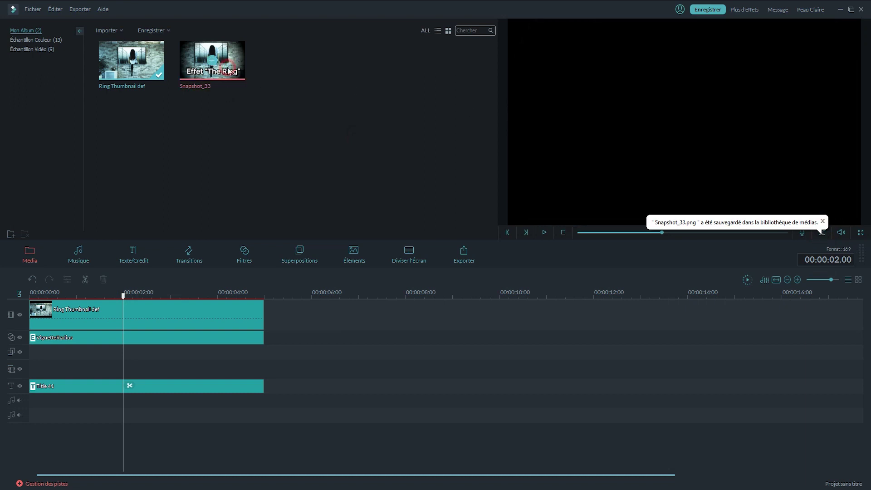
{"action": "left_click", "coordinate": [268, 157]}
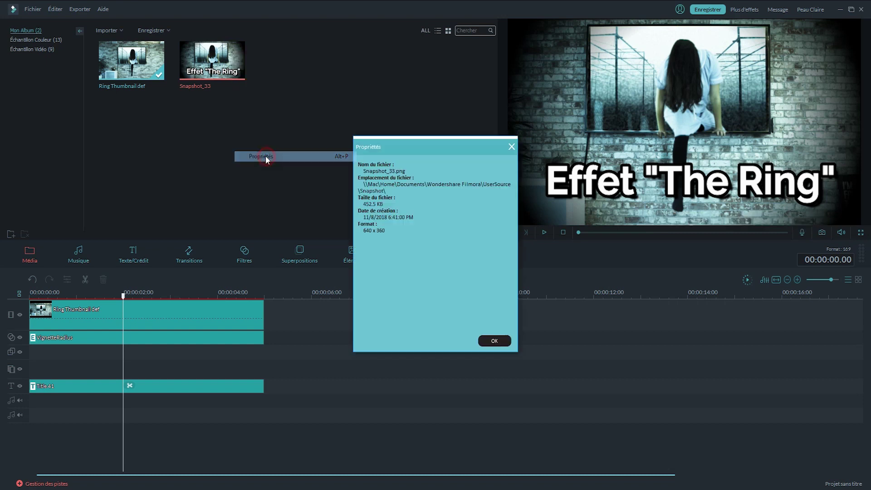
{"action": "left_click_drag", "start_coordinate": [364, 184], "coordinate": [406, 194]}
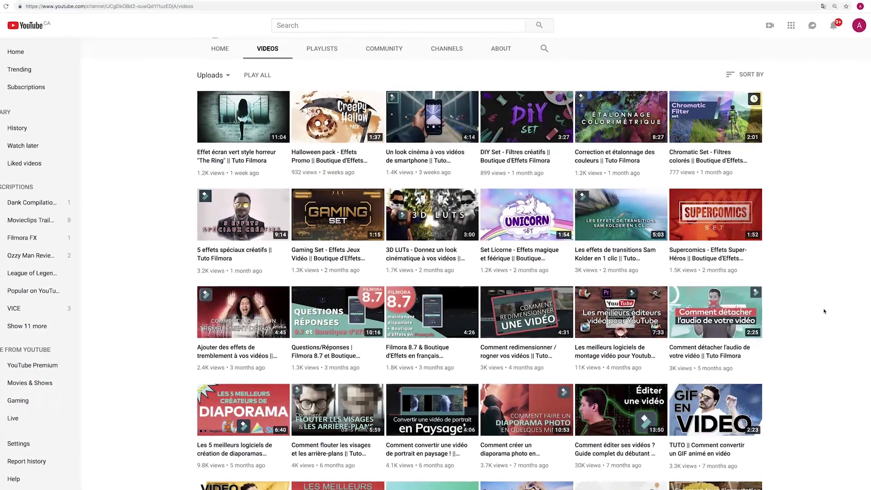
- Switch to YouTube and examine the thumbnails in the Filmora channel's list of uploaded videos
{"action": "scroll", "coordinate": [824, 311], "scroll_direction": "down", "scroll_amount": 5}
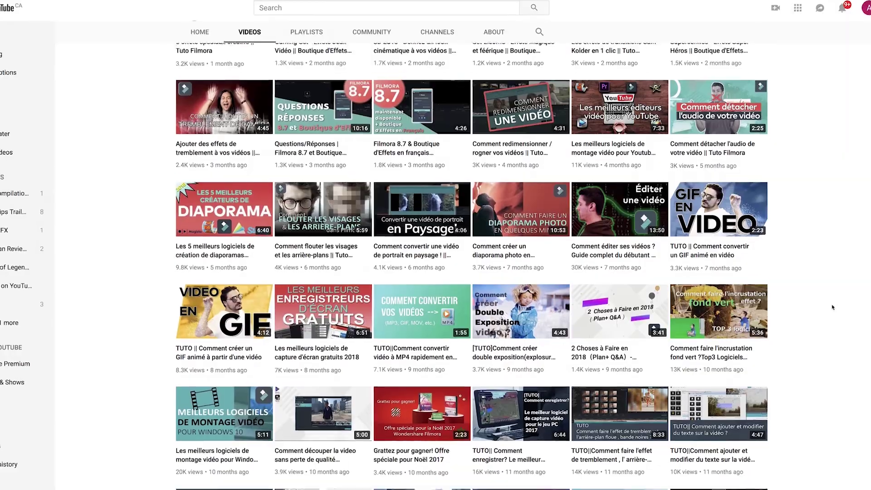
{"action": "scroll", "coordinate": [831, 307], "scroll_direction": "down", "scroll_amount": 2}
{"action": "scroll", "coordinate": [840, 303], "scroll_direction": "down", "scroll_amount": 3}
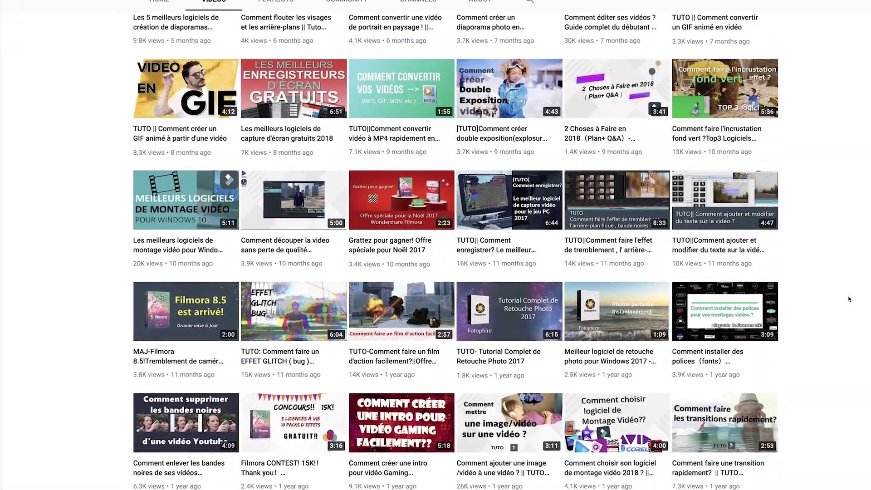
{"action": "scroll", "coordinate": [848, 299], "scroll_direction": "down", "scroll_amount": 5}
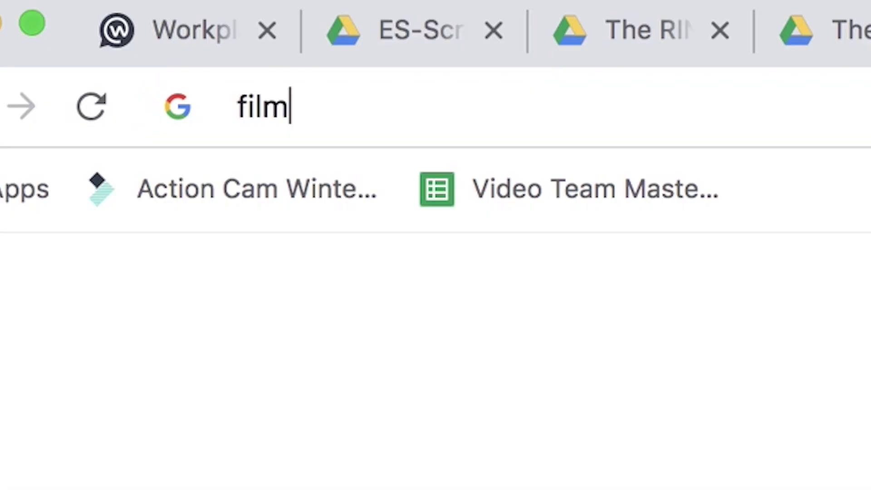
- Enter the web address filmora.wondershare.com/fr/ in the browser
{"action": "type", "text": "ora.wondershare"}
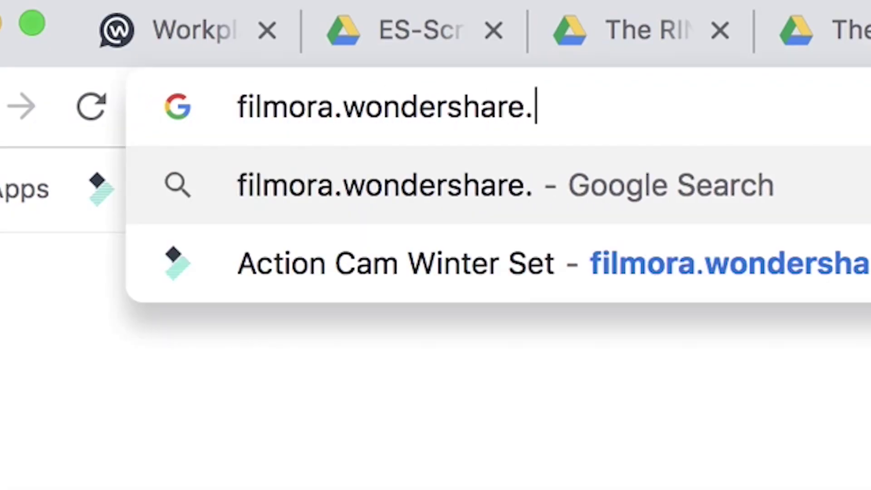
{"action": "type", "text": ".com/fr/"}
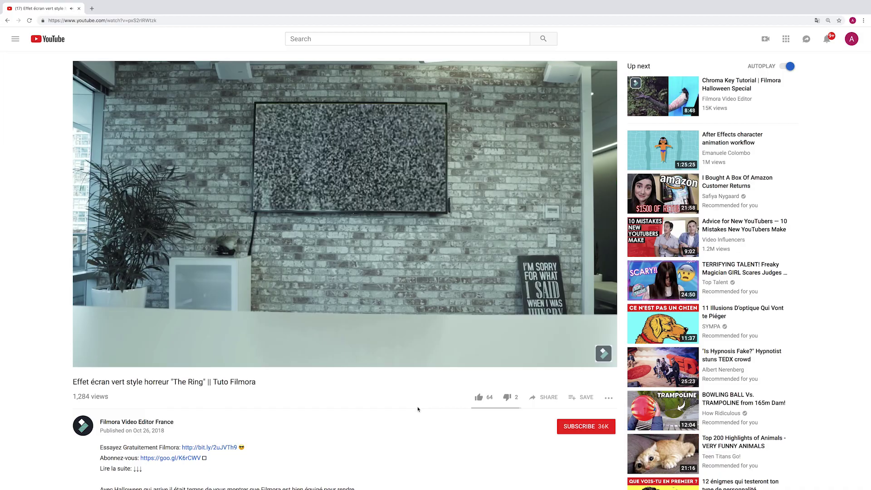